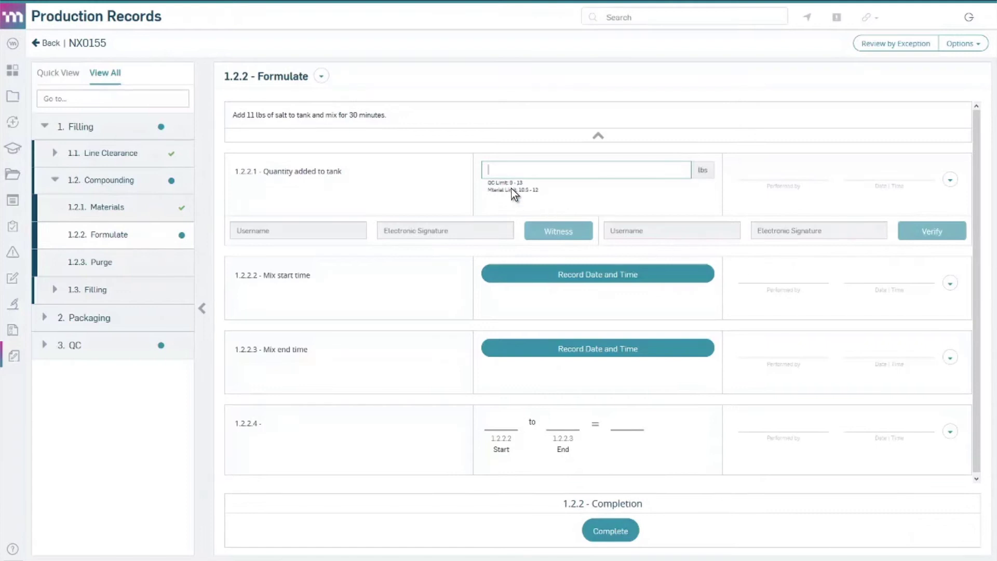
# Submit 10 lbs of salt, then correct it to 10.7 lbs, reason Entered Wrong Information.
pyautogui.press('Return')
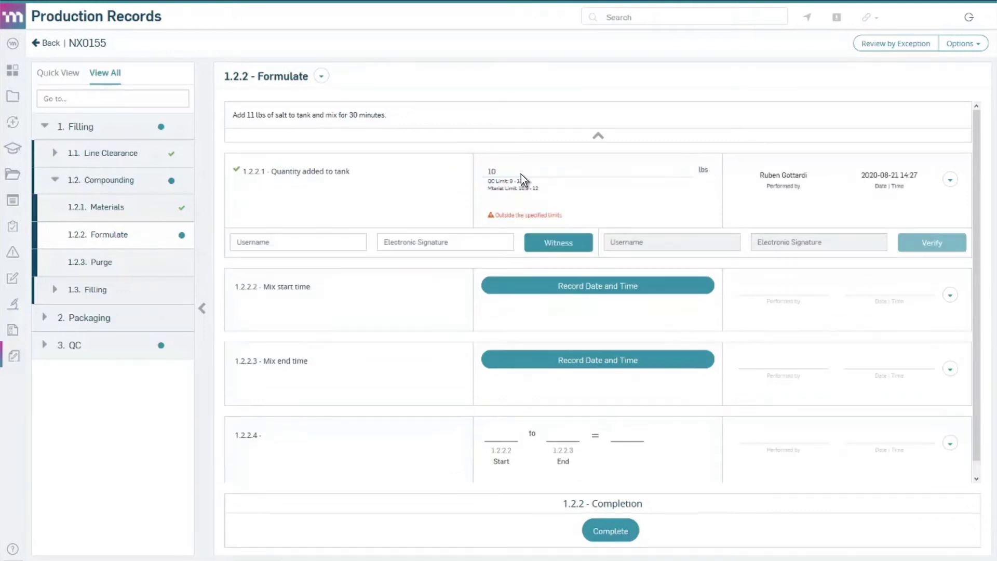
pyautogui.click(951, 180)
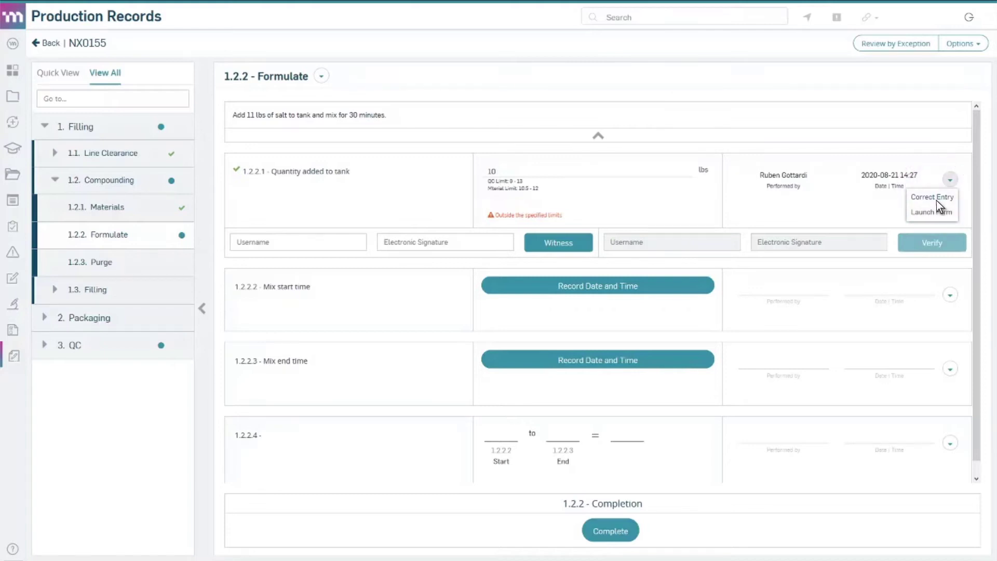
pyautogui.click(936, 199)
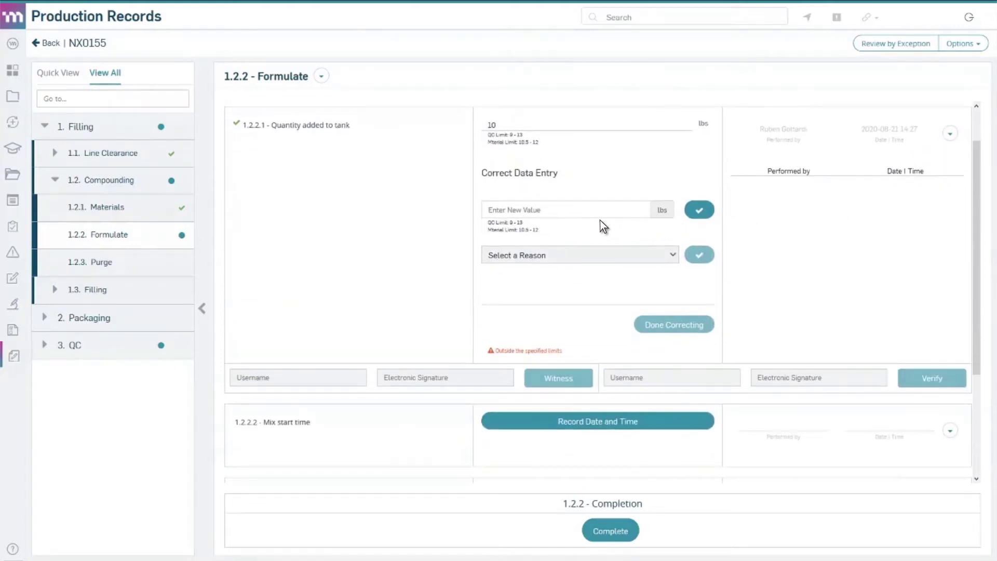
pyautogui.click(490, 211)
pyautogui.write('10.7')
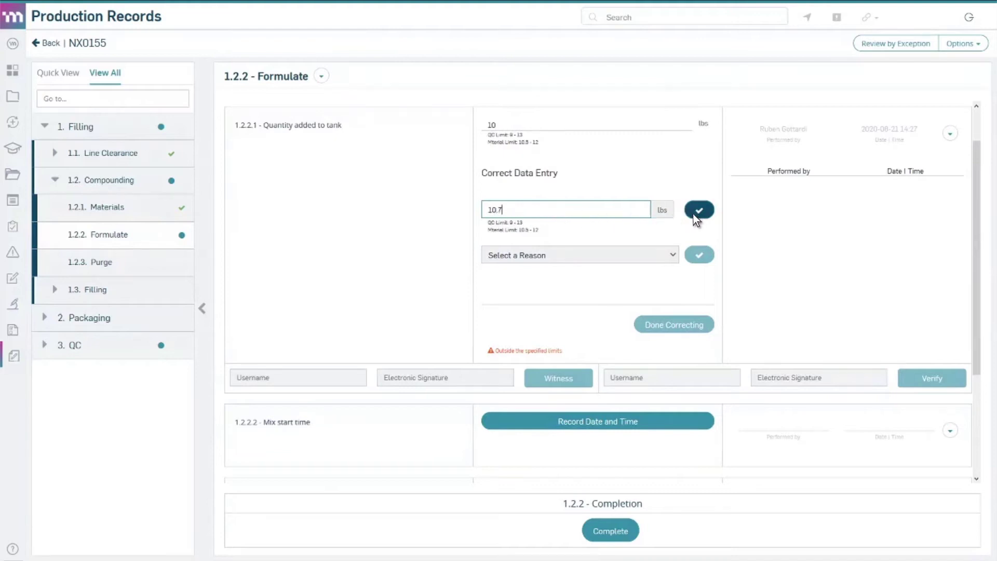
pyautogui.click(699, 213)
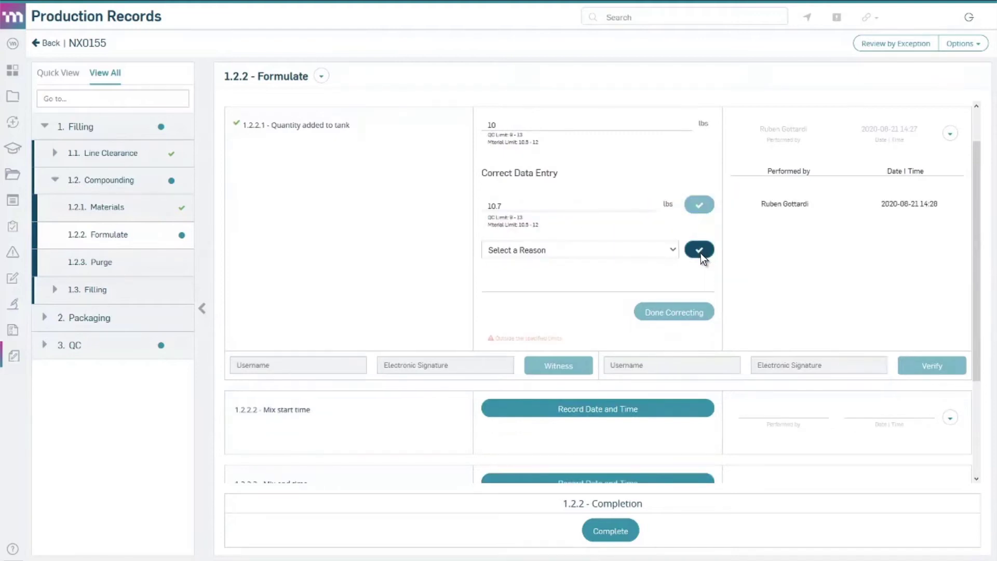
pyautogui.click(673, 250)
pyautogui.click(649, 288)
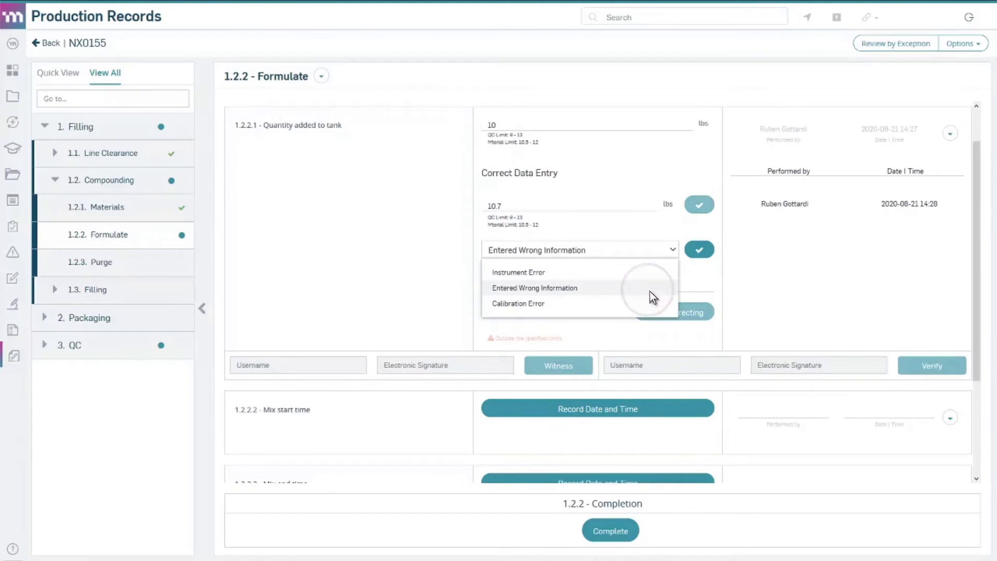
pyautogui.click(700, 250)
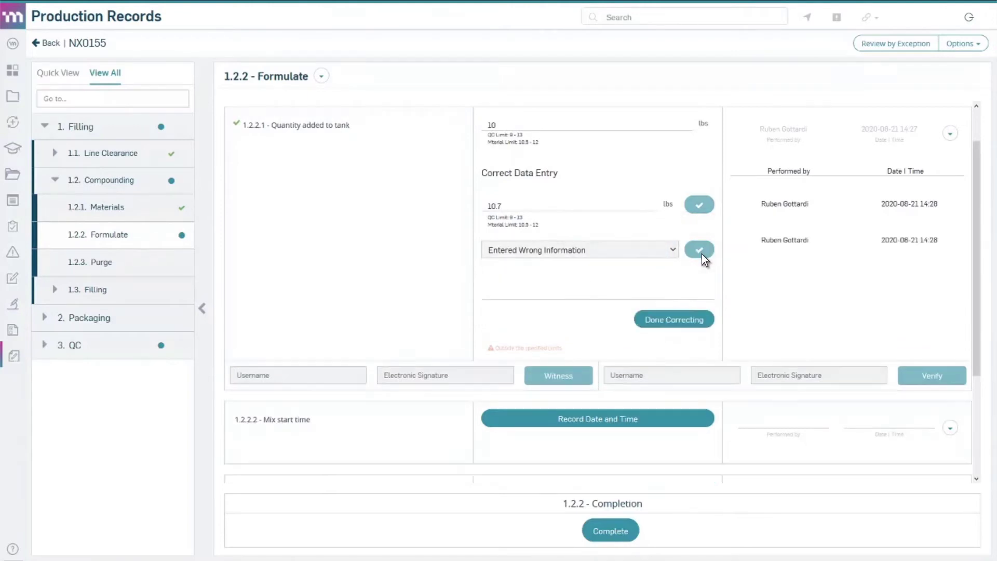
# Finish the quantity correction and display its correction log.
pyautogui.click(675, 320)
pyautogui.click(949, 177)
pyautogui.click(925, 195)
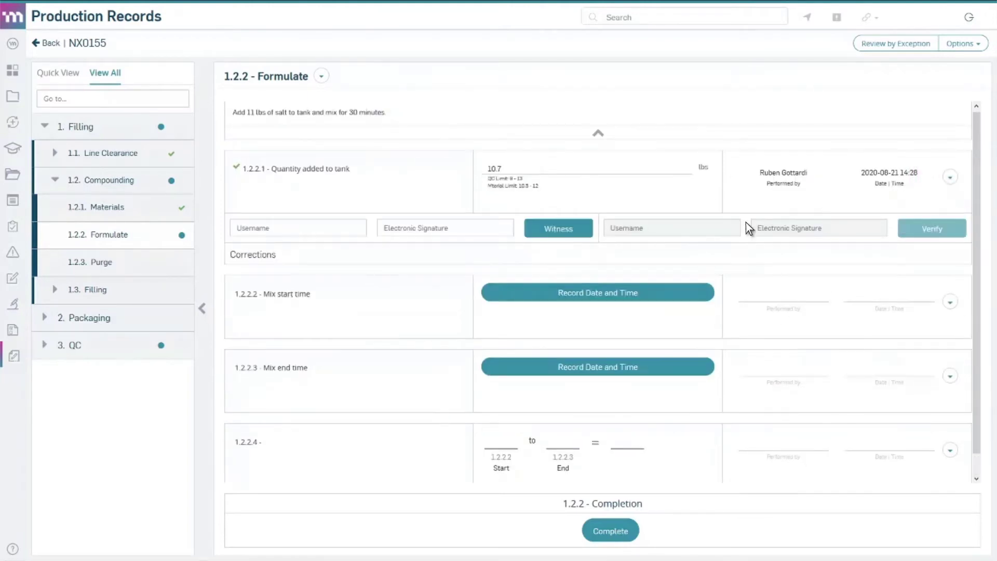
# Sign the witness sign-off for the corrected quantity and record mix start and end times.
pyautogui.click(238, 231)
pyautogui.write('bkenobi')
pyautogui.press('Tab')
pyautogui.press('Return')
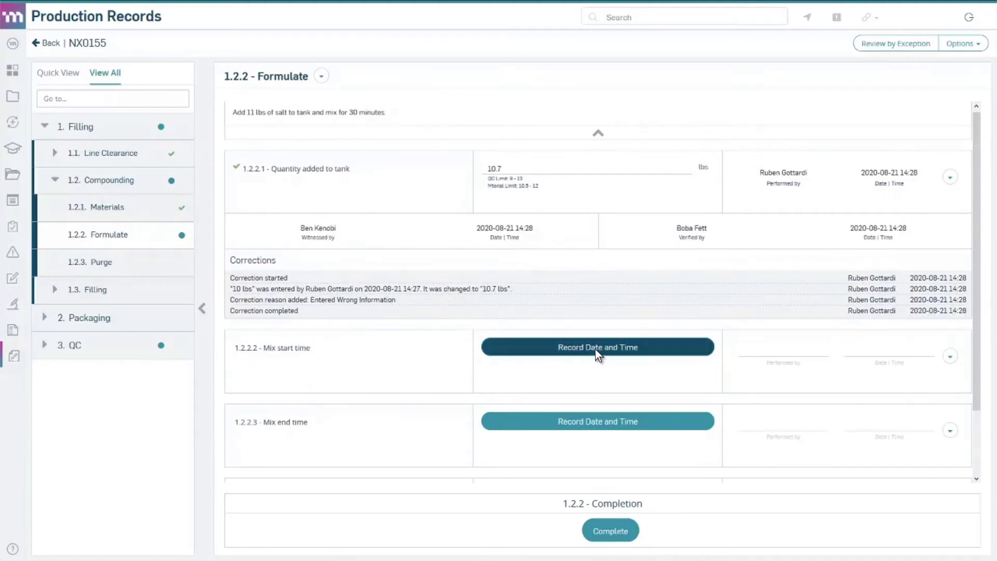
pyautogui.click(600, 348)
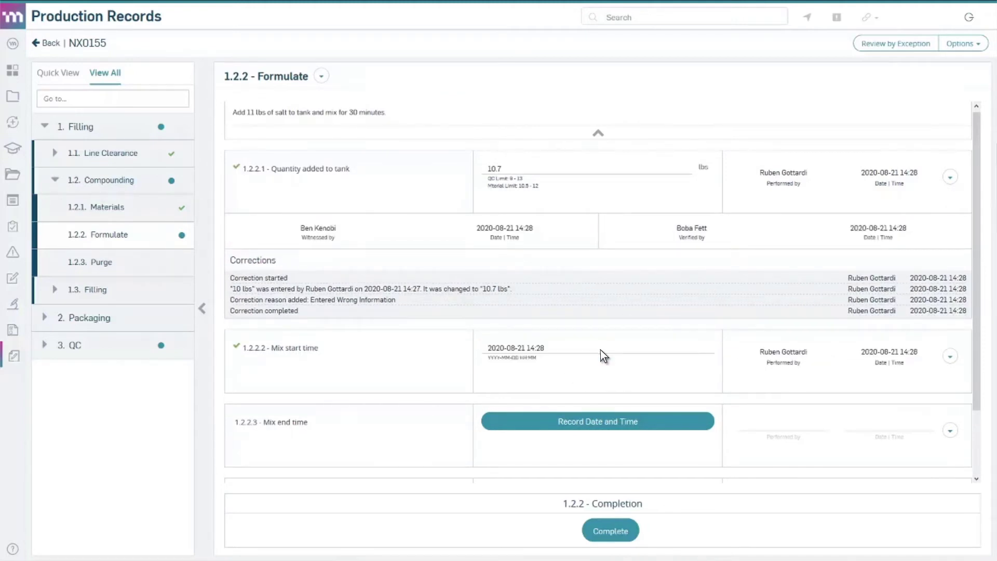
pyautogui.click(599, 431)
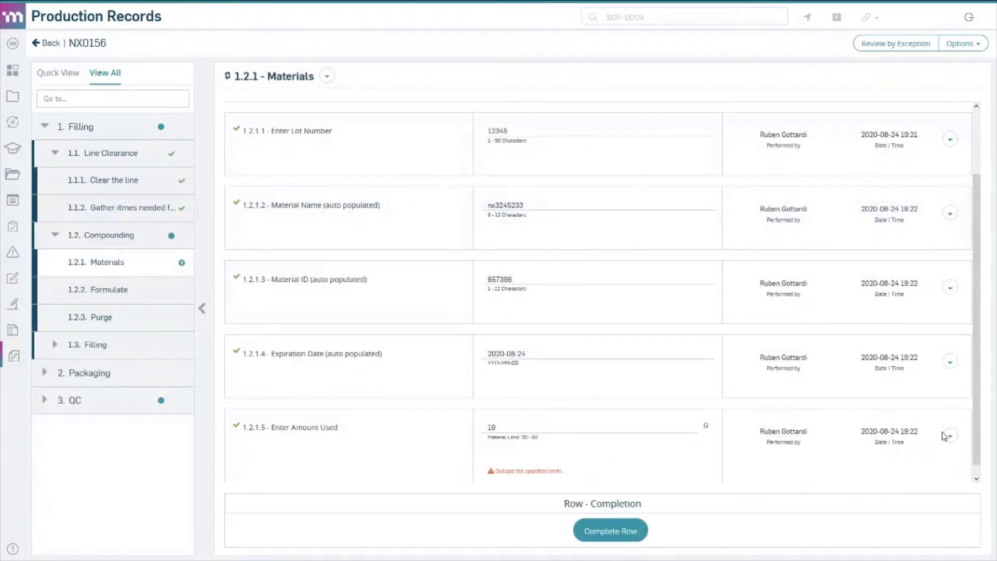
# Launch a Deviation FBS quality form for the amount used entry.
pyautogui.click(949, 436)
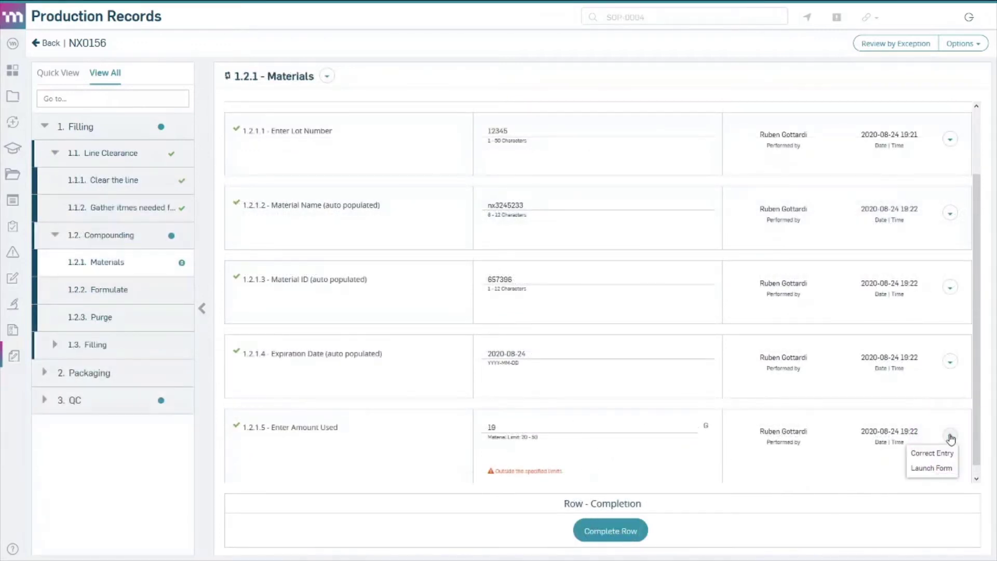
pyautogui.click(946, 468)
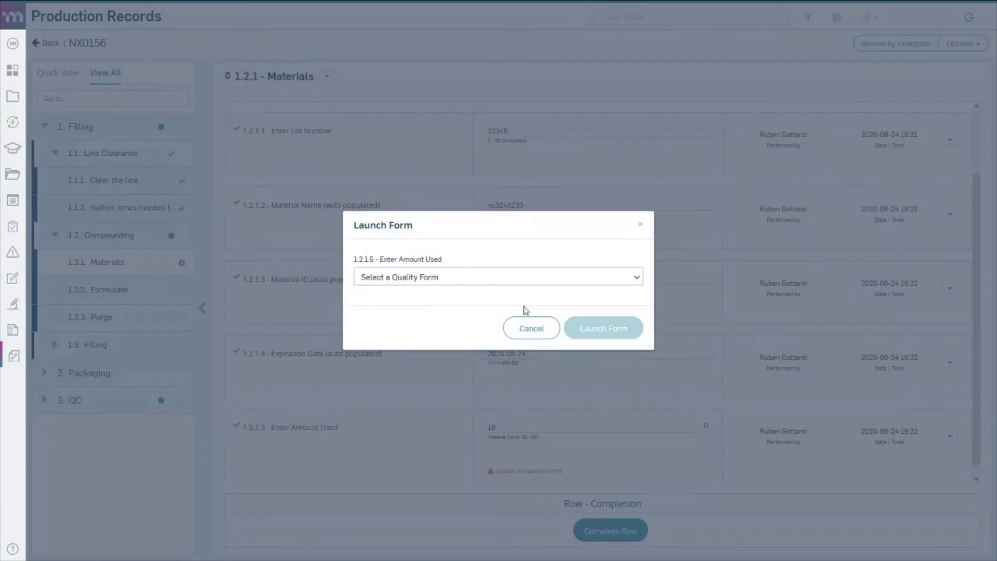
pyautogui.click(426, 278)
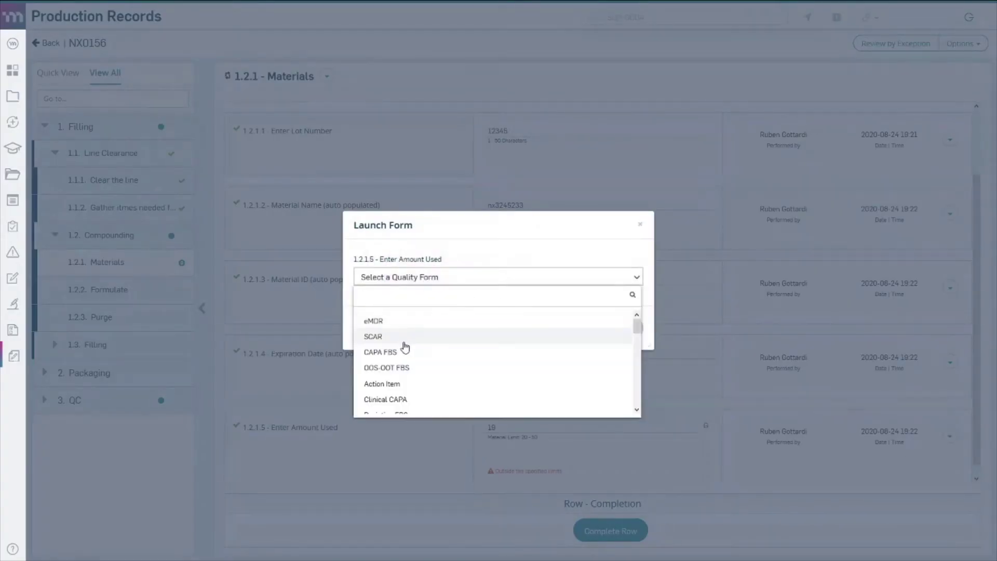
pyautogui.scroll(-1, 400, 363)
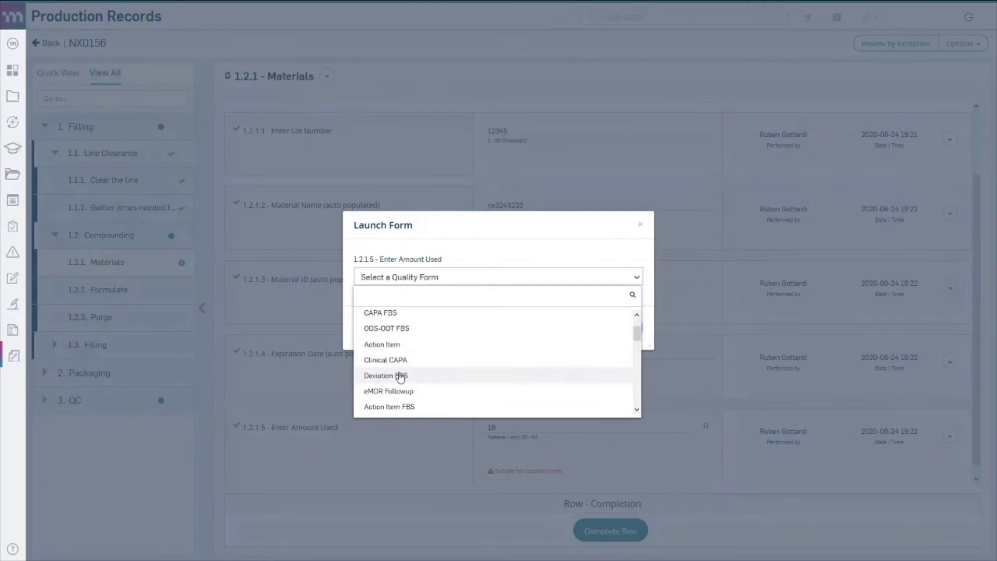
pyautogui.click(400, 376)
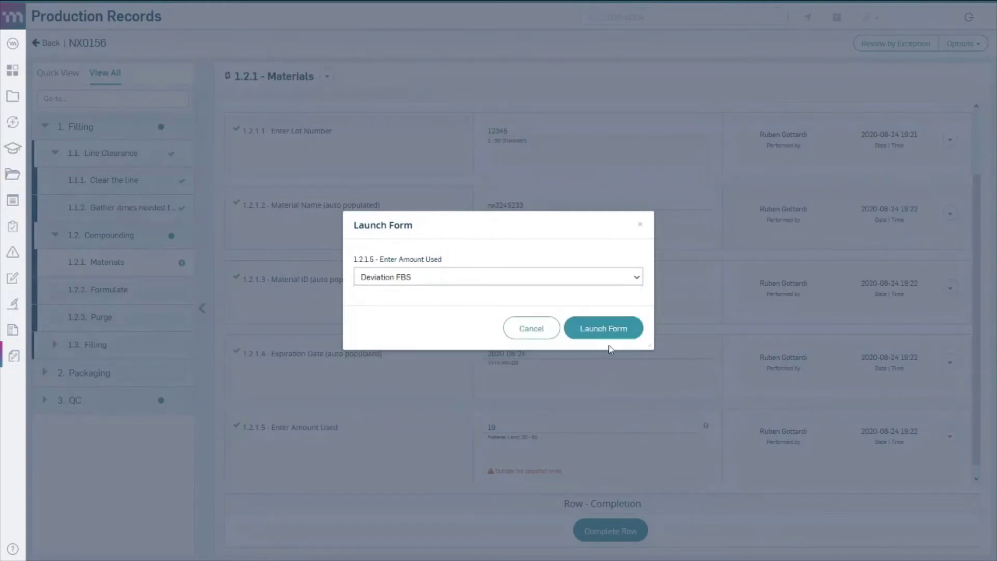
pyautogui.click(611, 331)
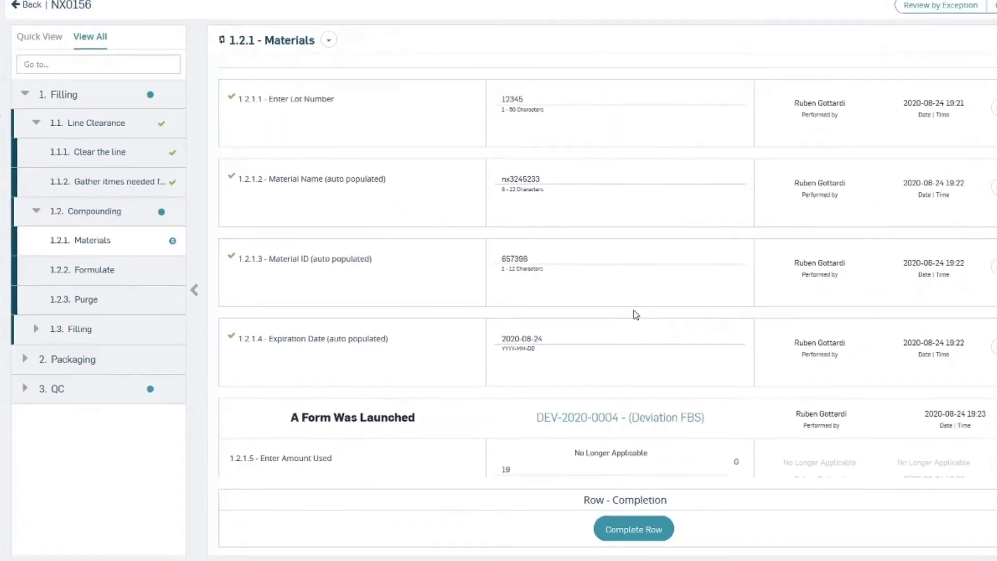
# Complete the 1.2.1 Materials row and expand the corrected Material ID entry's history.
pyautogui.scroll(-1, 641, 450)
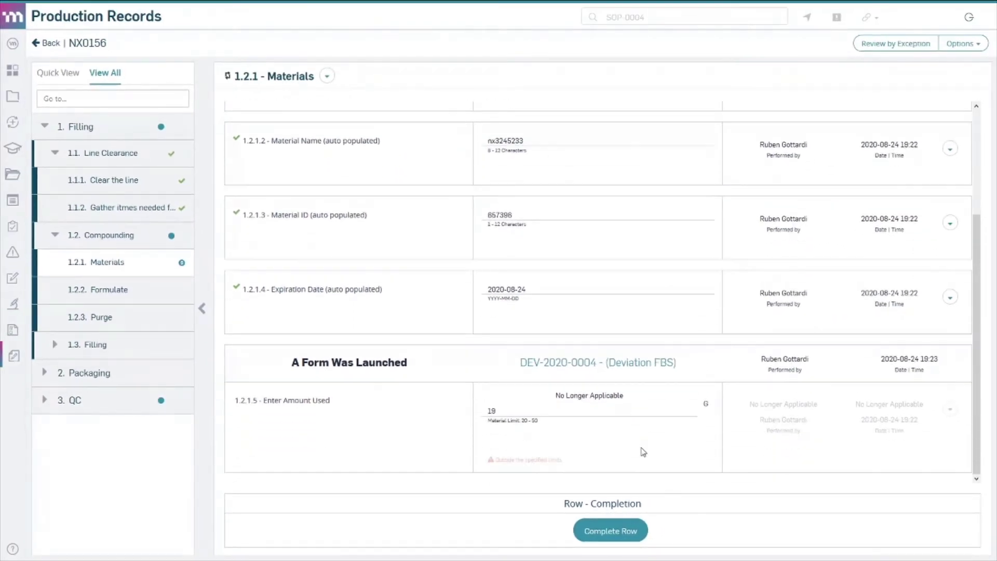
pyautogui.click(613, 532)
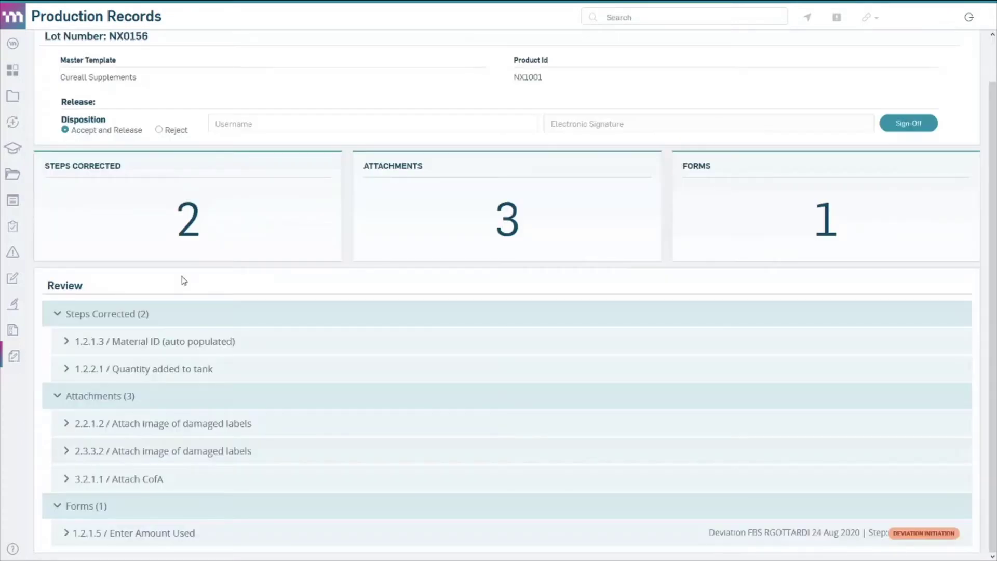
pyautogui.click(65, 342)
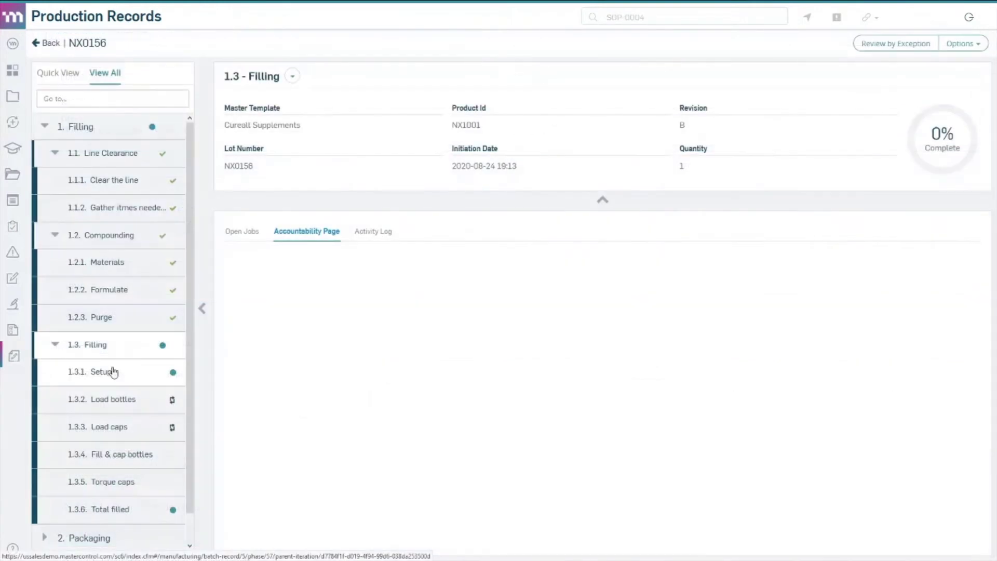
# Open the Mx Packaging training required by 1.3.1 Setup and read its SOP-0004 document.
pyautogui.click(79, 372)
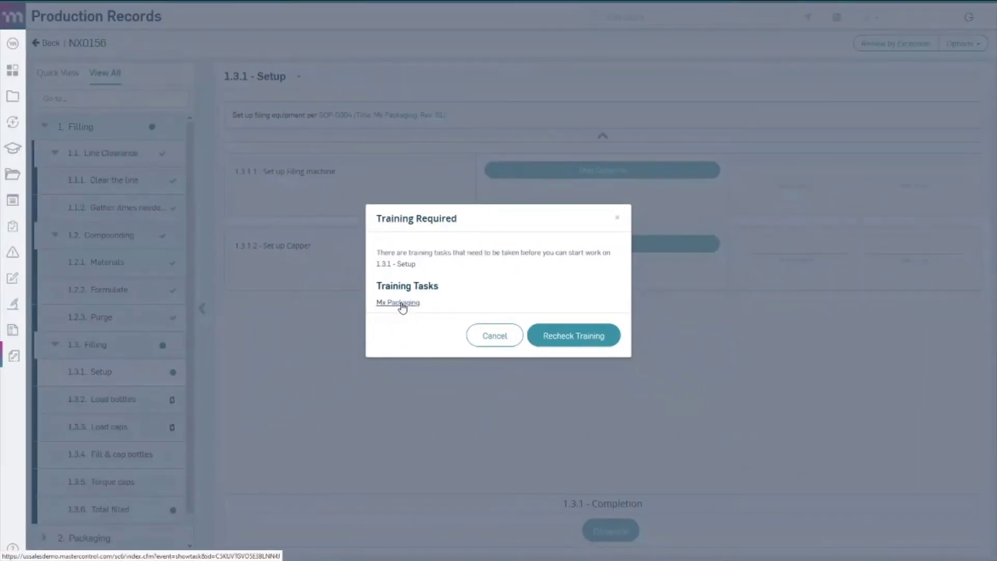
pyautogui.click(400, 303)
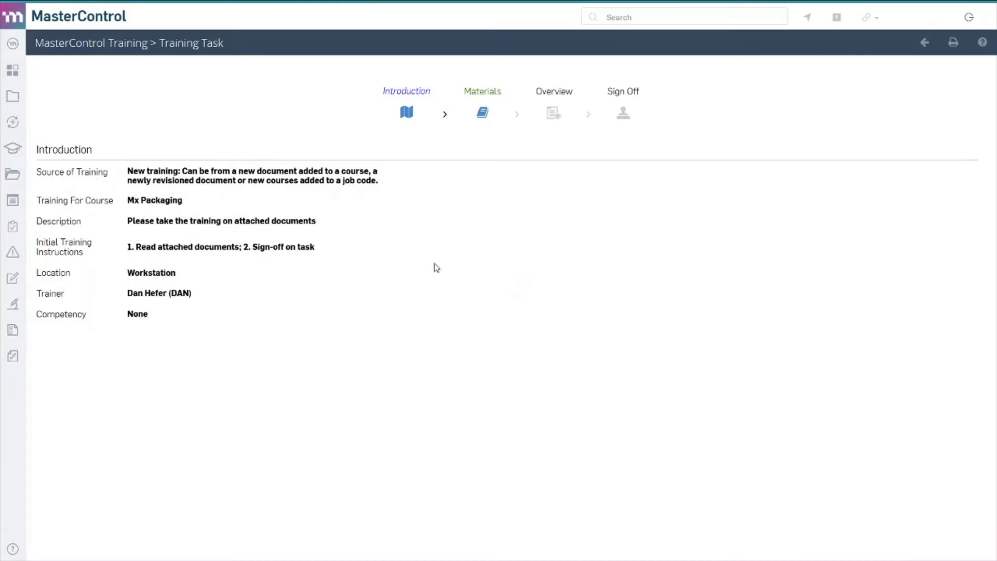
pyautogui.click(483, 115)
pyautogui.click(900, 190)
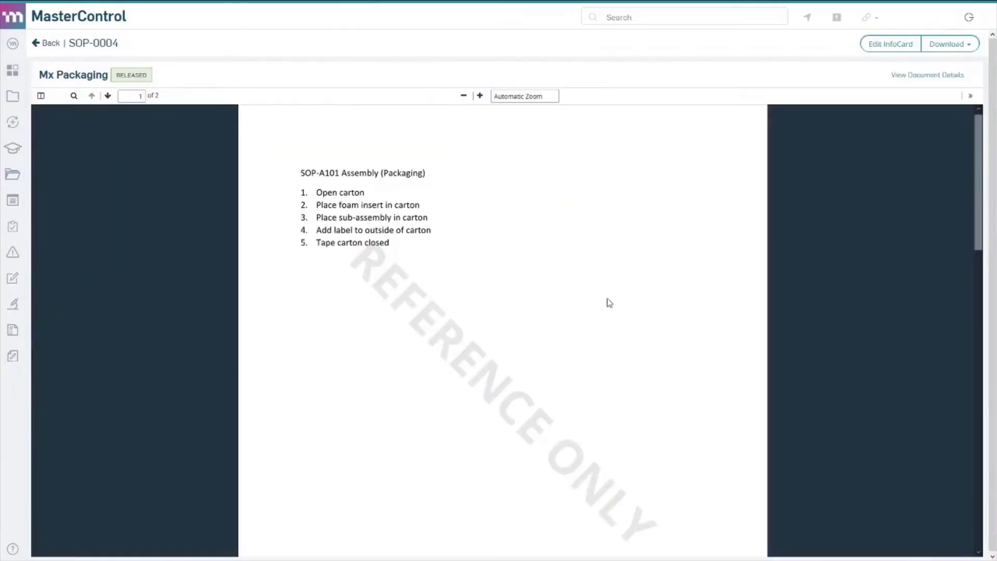
pyautogui.scroll(-3, 514, 244)
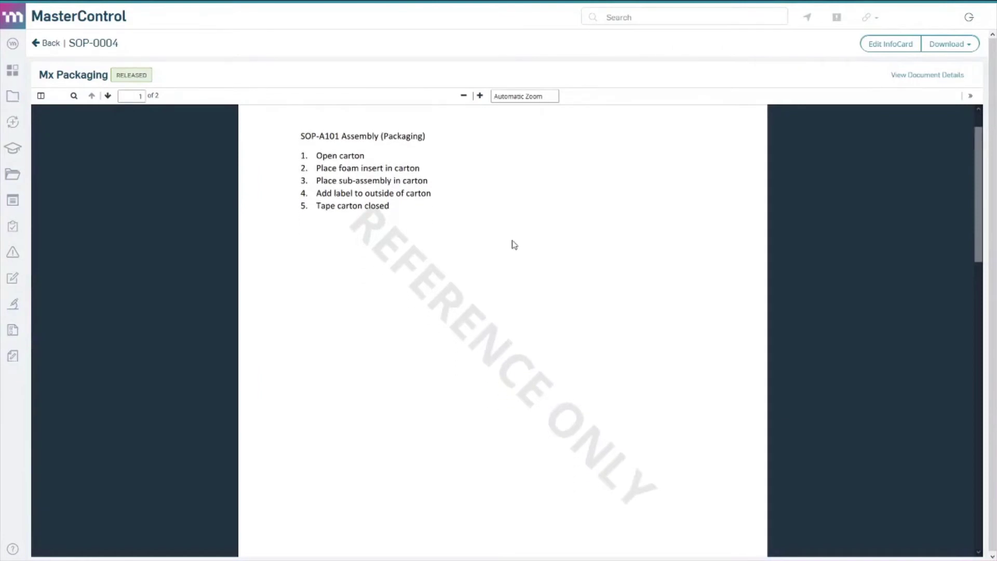
pyautogui.scroll(-5, 514, 244)
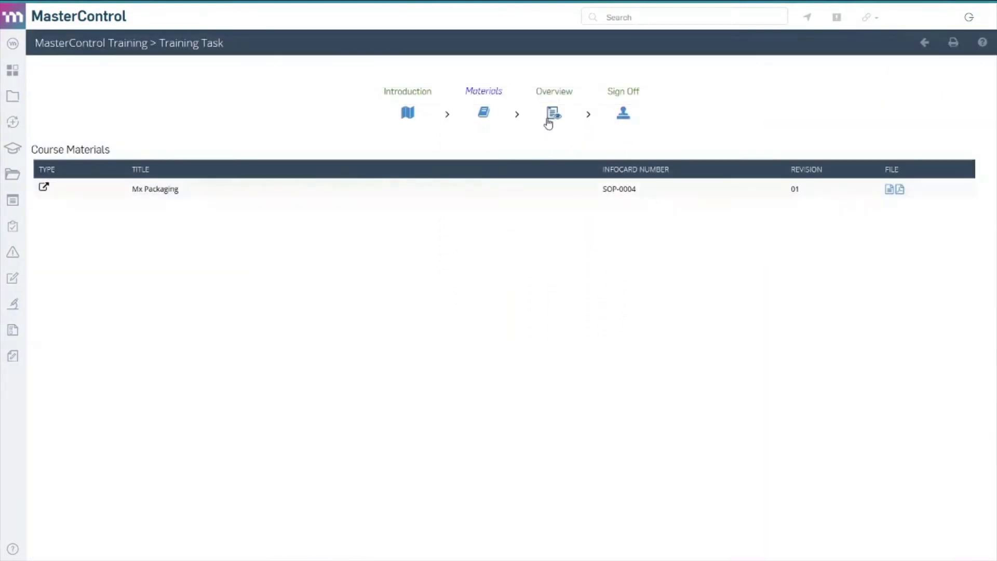
# Sign off the Mx Packaging training by entering your password.
pyautogui.click(553, 117)
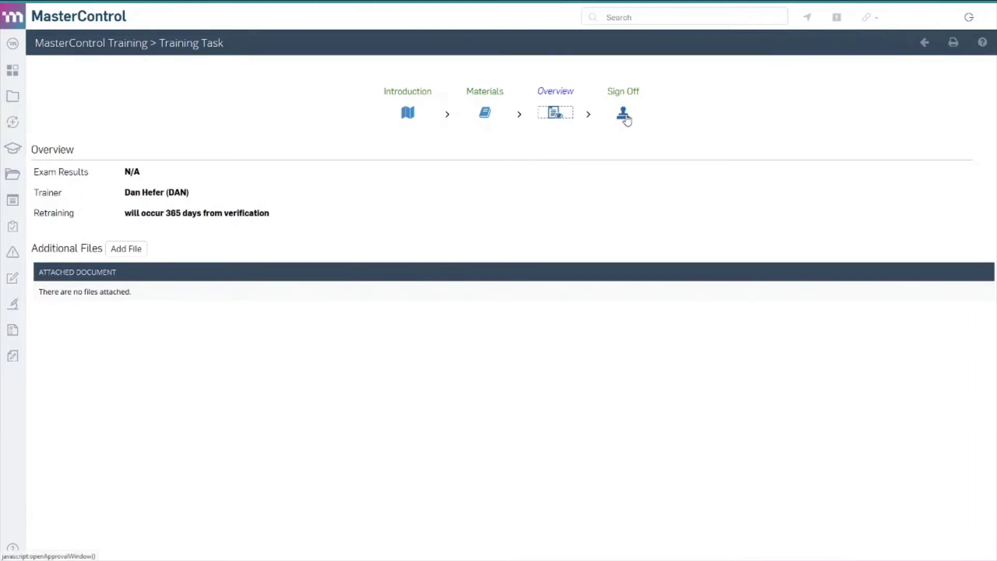
pyautogui.click(625, 117)
pyautogui.write('••')
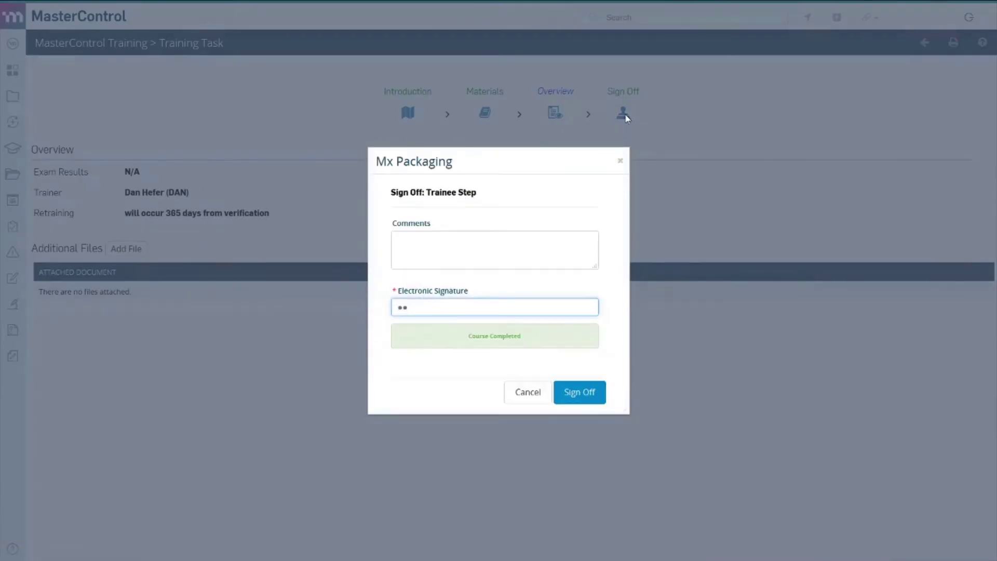
pyautogui.click(578, 394)
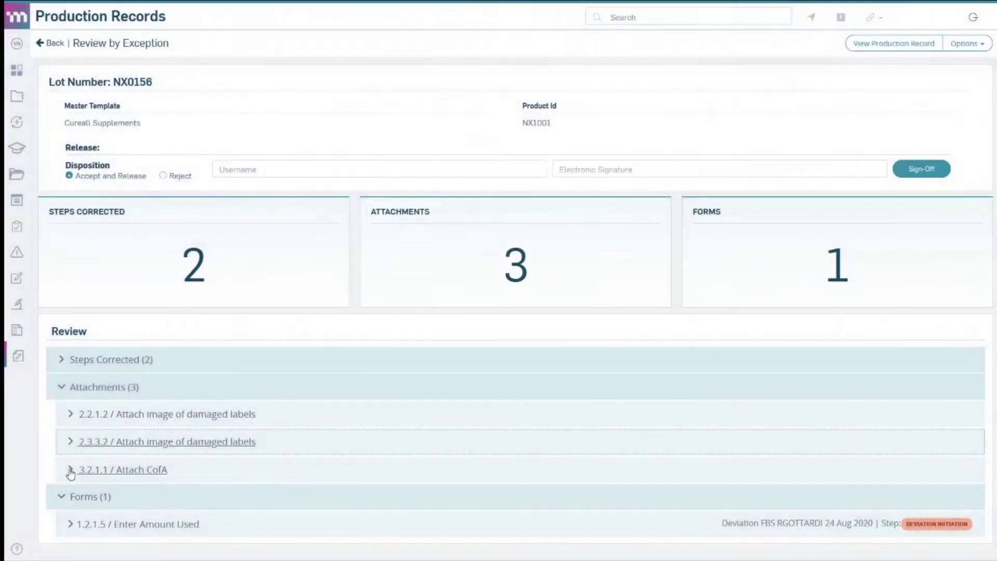
# Review the 3.2.1.1 Attach CofA certificate, collapse Attachments, and expand the 1.2.1.5 deviation form.
pyautogui.click(70, 469)
pyautogui.scroll(-4, 165, 376)
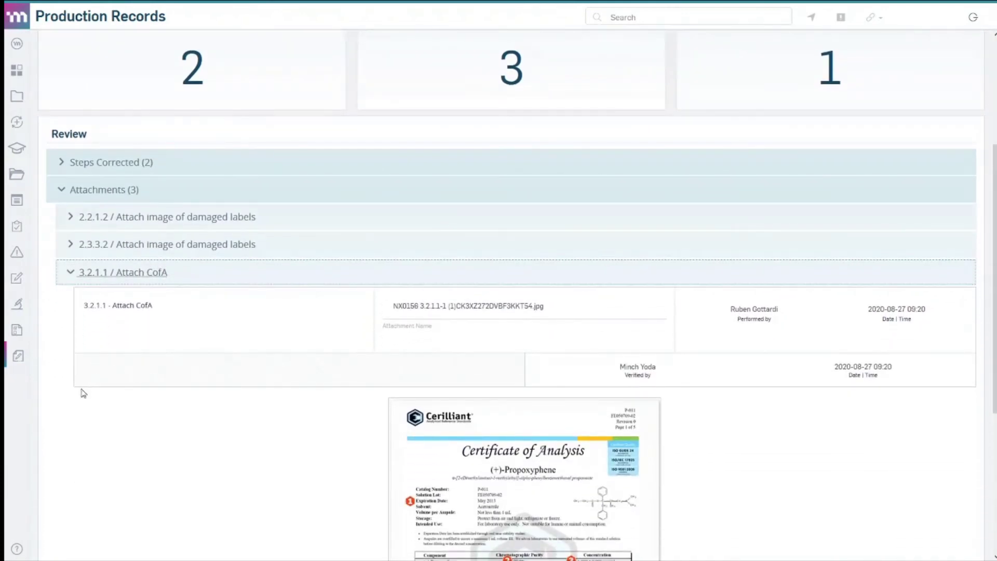
pyautogui.scroll(-3, 83, 393)
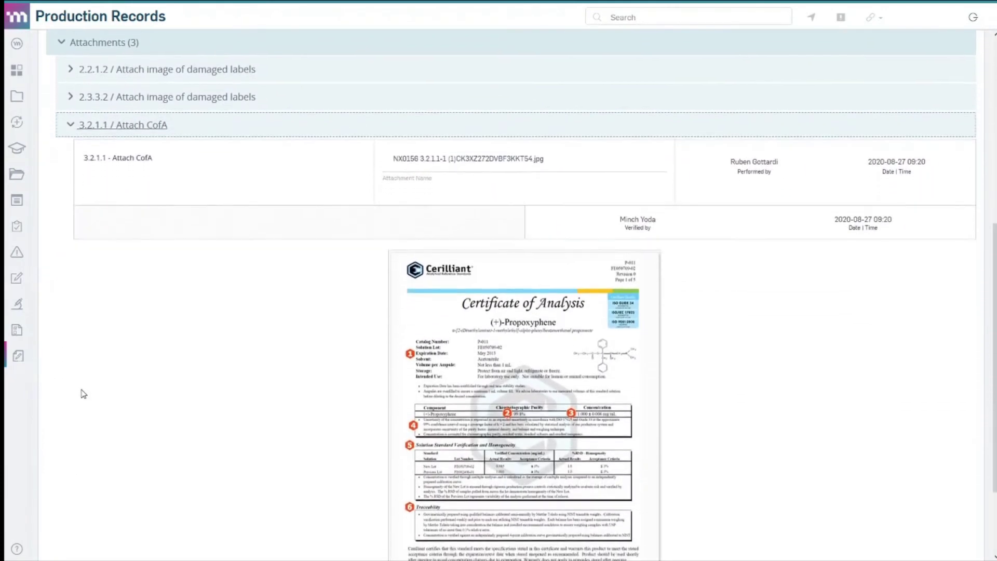
pyautogui.scroll(-2, 83, 393)
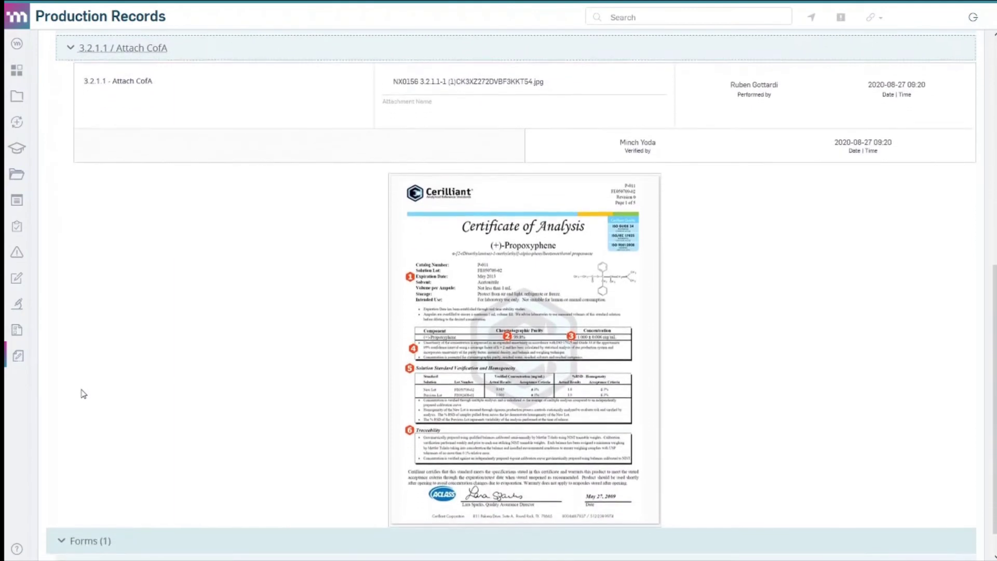
pyautogui.click(71, 46)
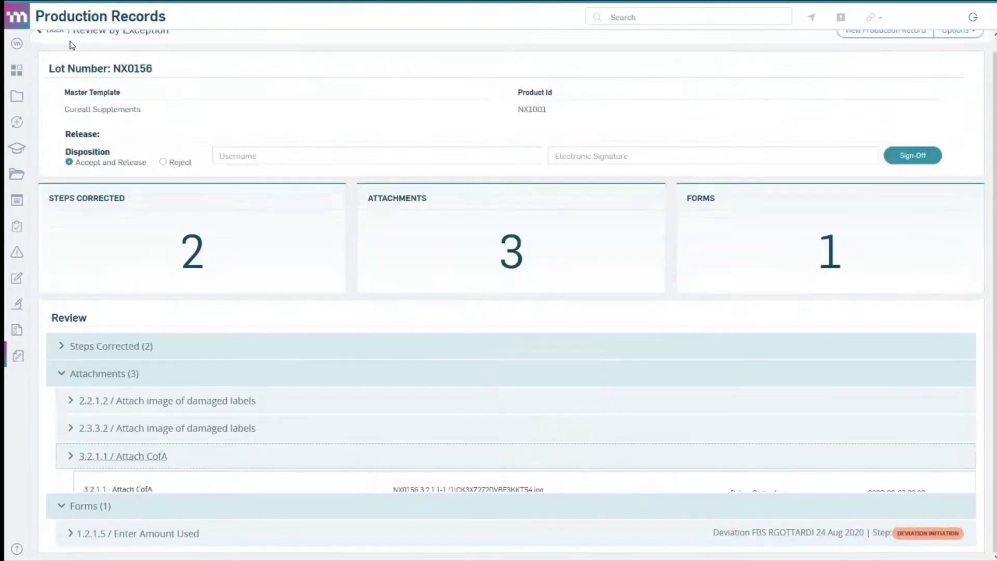
pyautogui.click(62, 387)
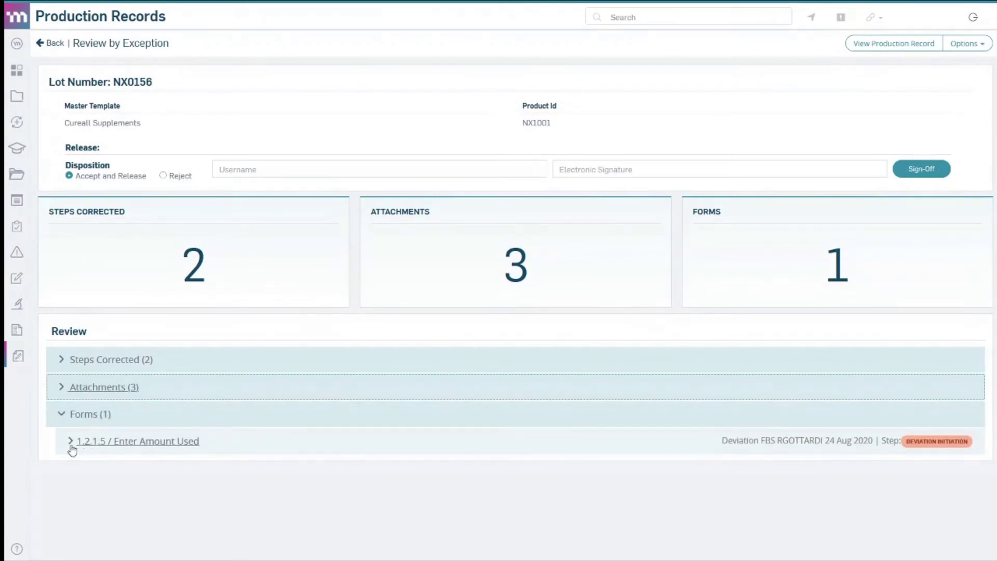
pyautogui.click(72, 446)
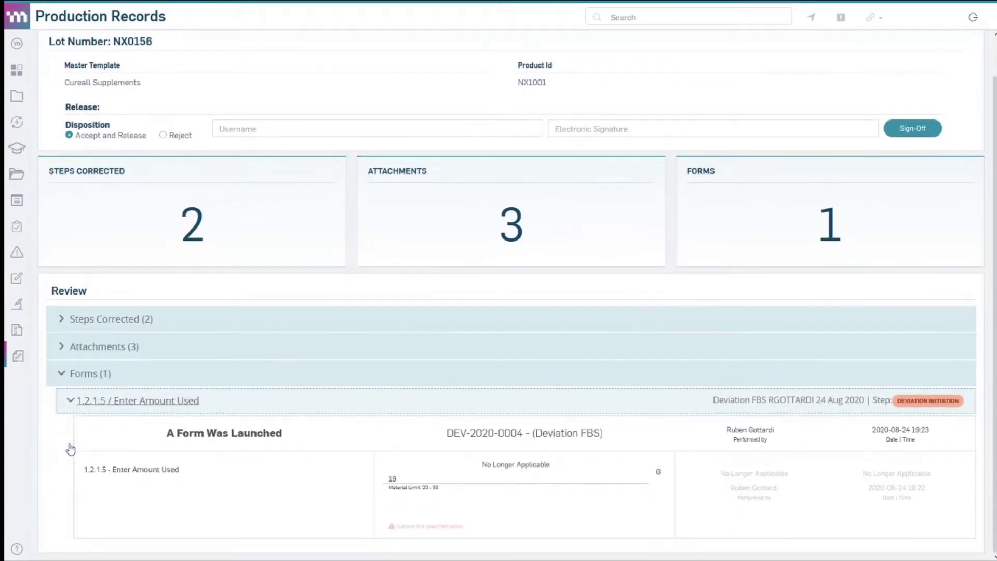